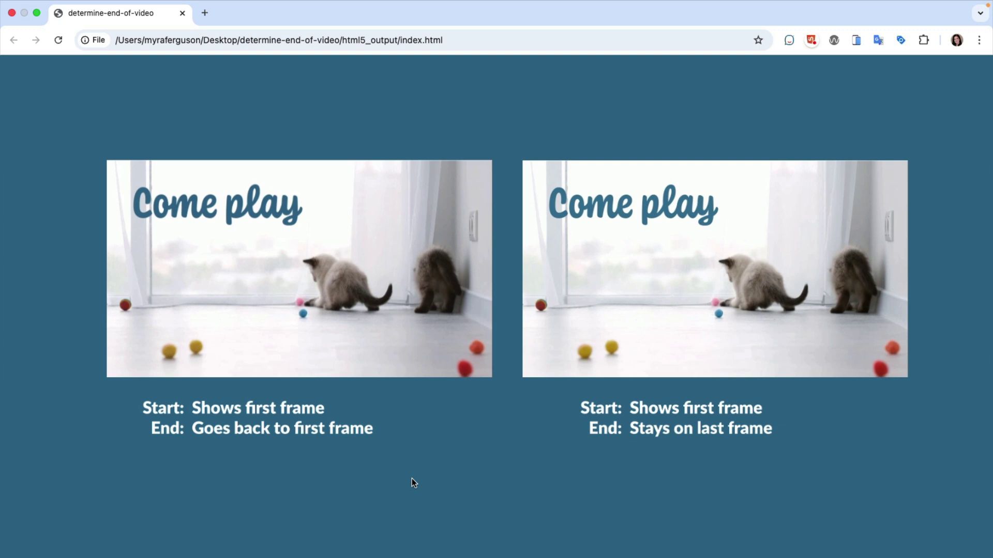
# Play the left and then the right kitten video on the exported blue page to compare their endings
pyautogui.click(409, 346)
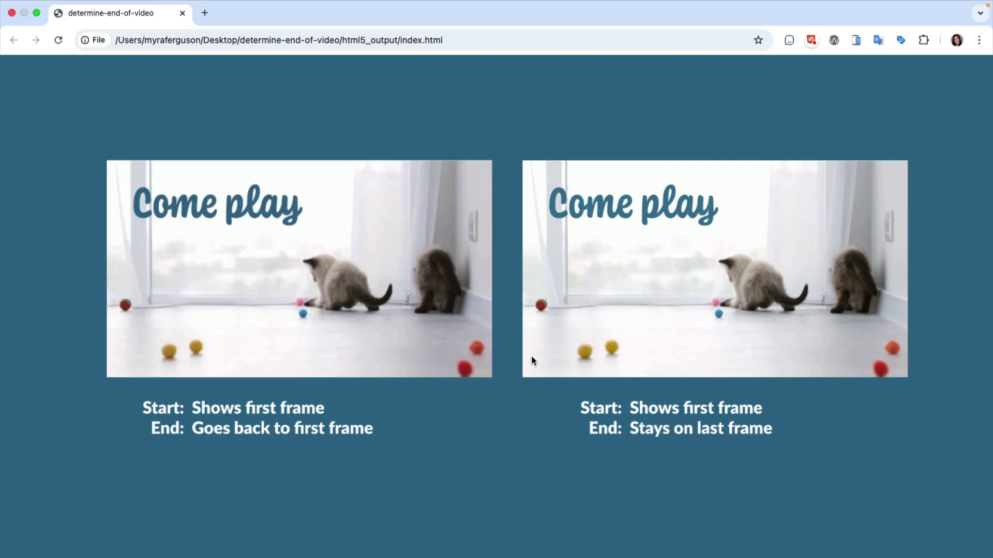
pyautogui.click(546, 349)
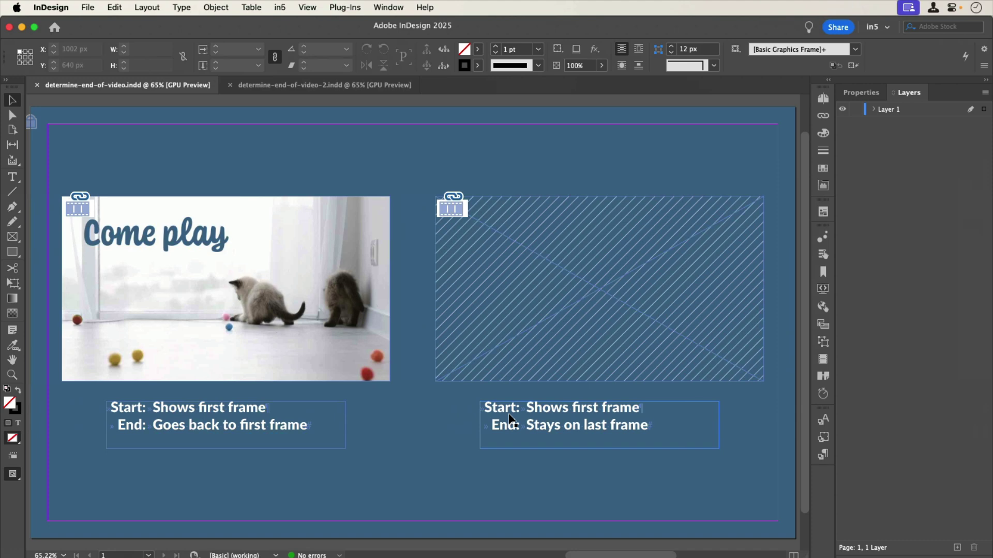
# Open the Media panel from Window > Interactive > Media
pyautogui.click(389, 7)
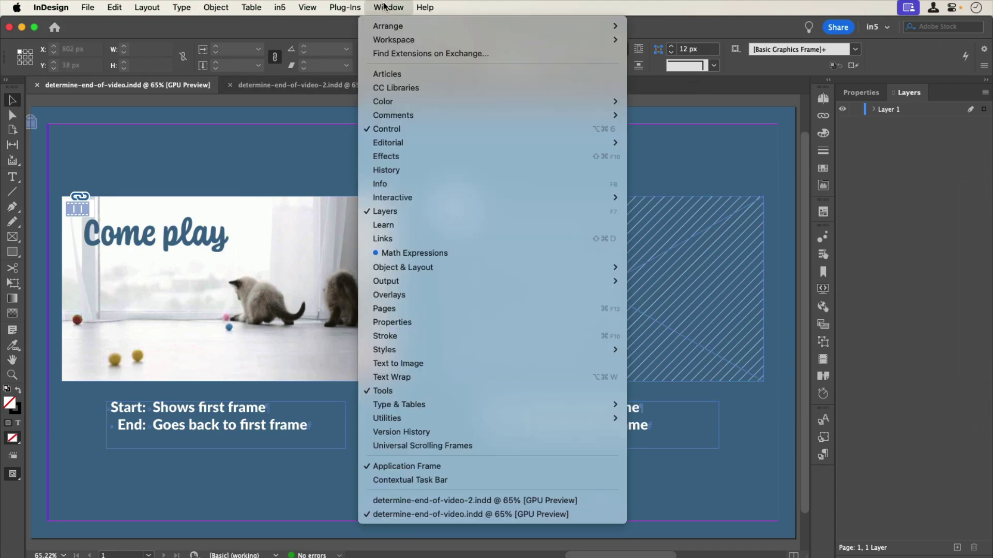
pyautogui.moveTo(408, 195)
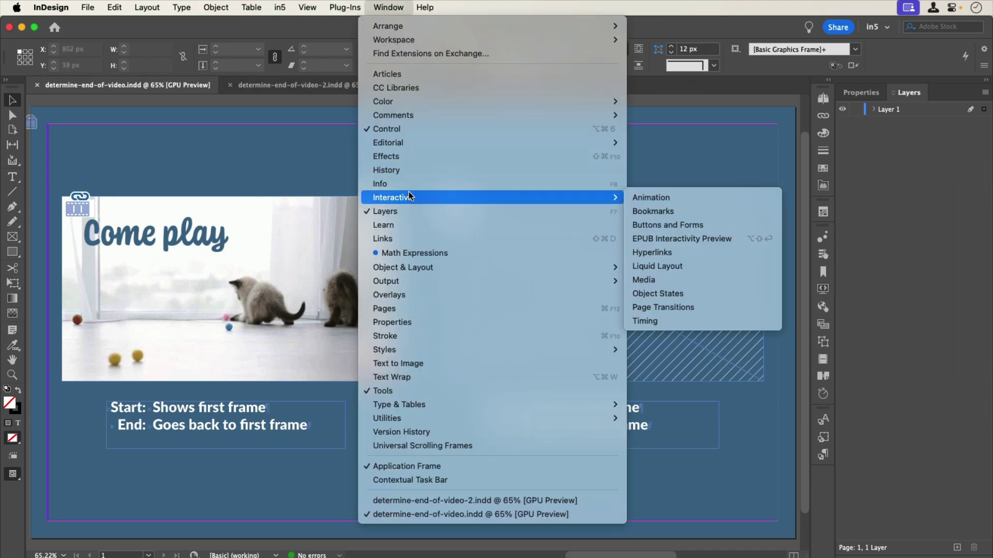
pyautogui.click(679, 277)
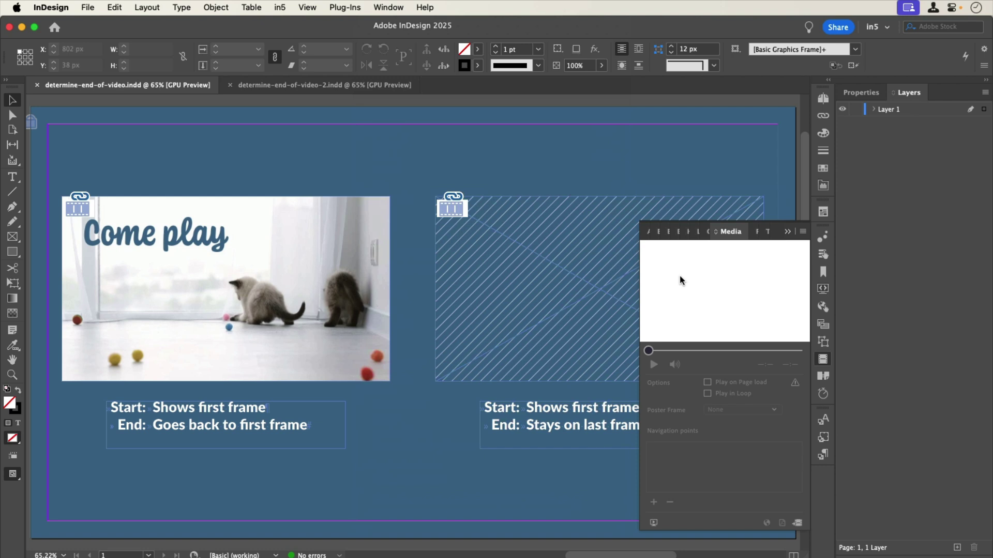
# Scrub the left video's preview to about two seconds and back, then check the right video's None poster frame
pyautogui.click(339, 253)
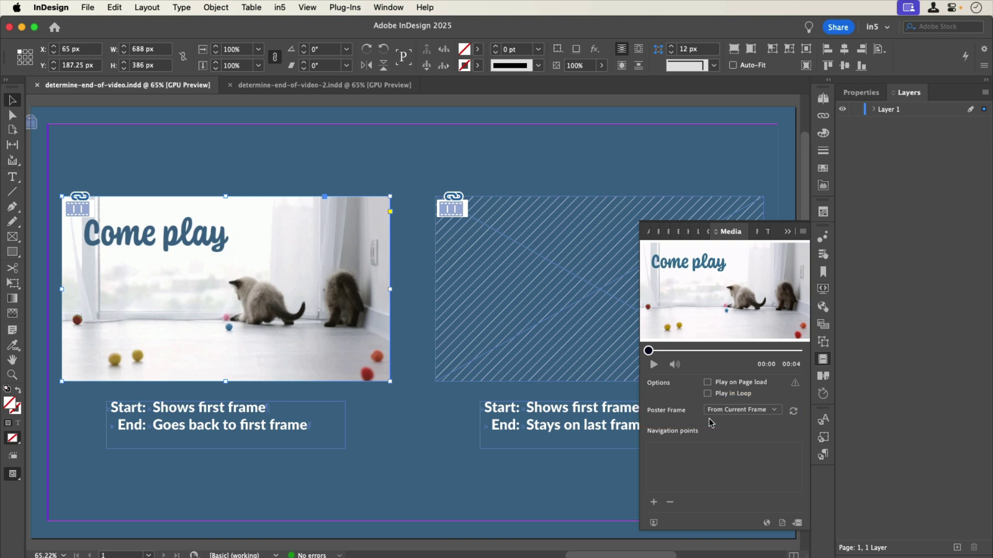
pyautogui.moveTo(649, 351); pyautogui.dragTo(723, 352)
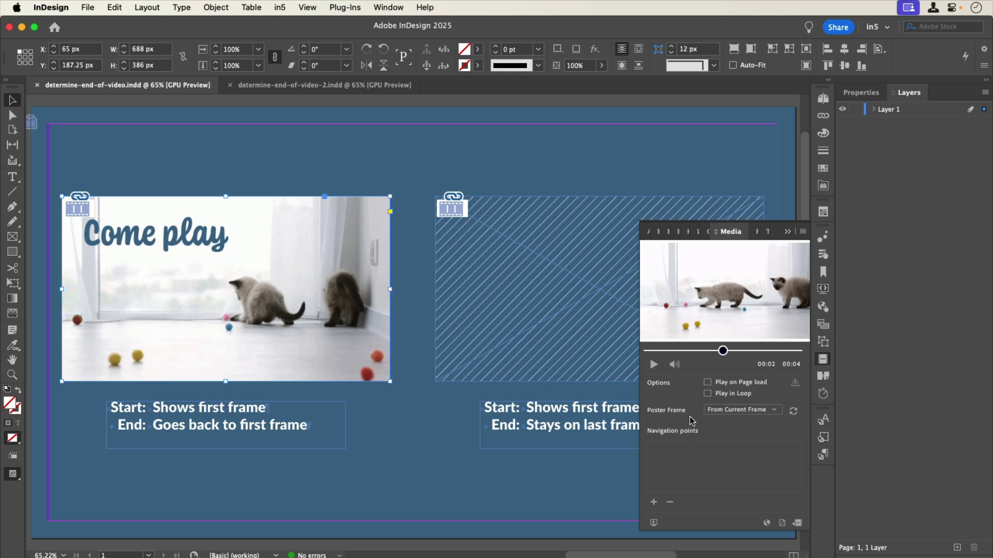
pyautogui.moveTo(724, 350); pyautogui.dragTo(629, 353)
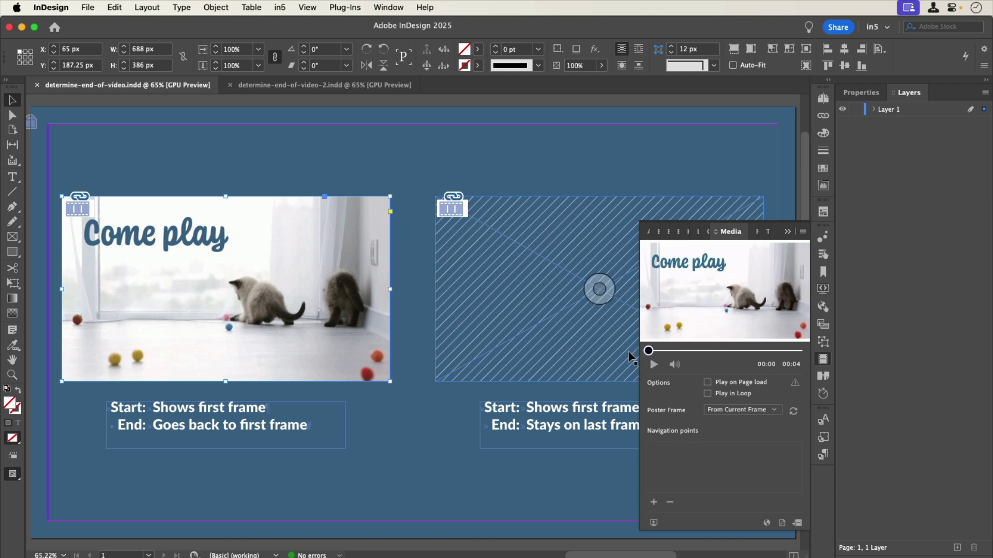
pyautogui.click(543, 343)
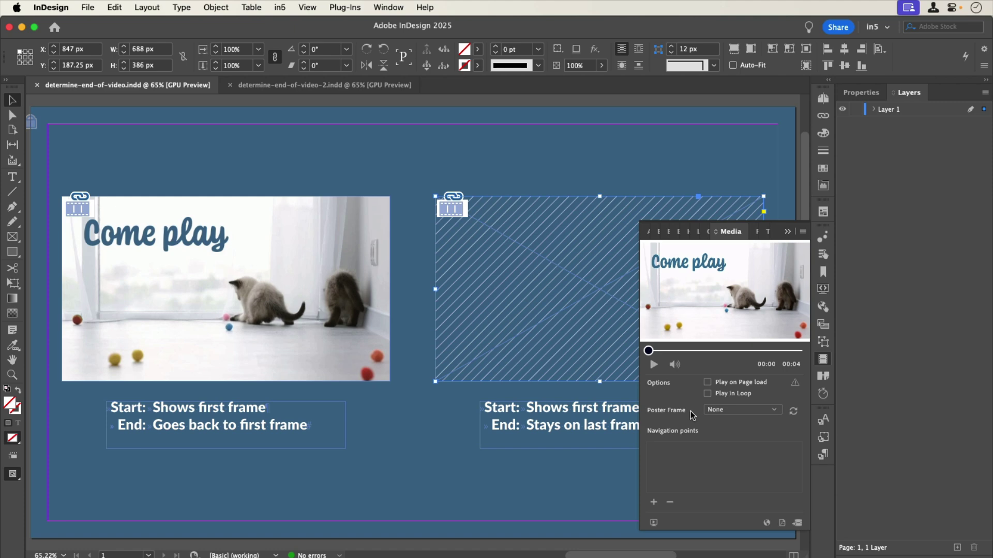
# In determine-end-of-video-2.indd, place CatCafe-start-and-end.mp4 on the left of the page
pyautogui.press('super+grave')
pyautogui.click(88, 7)
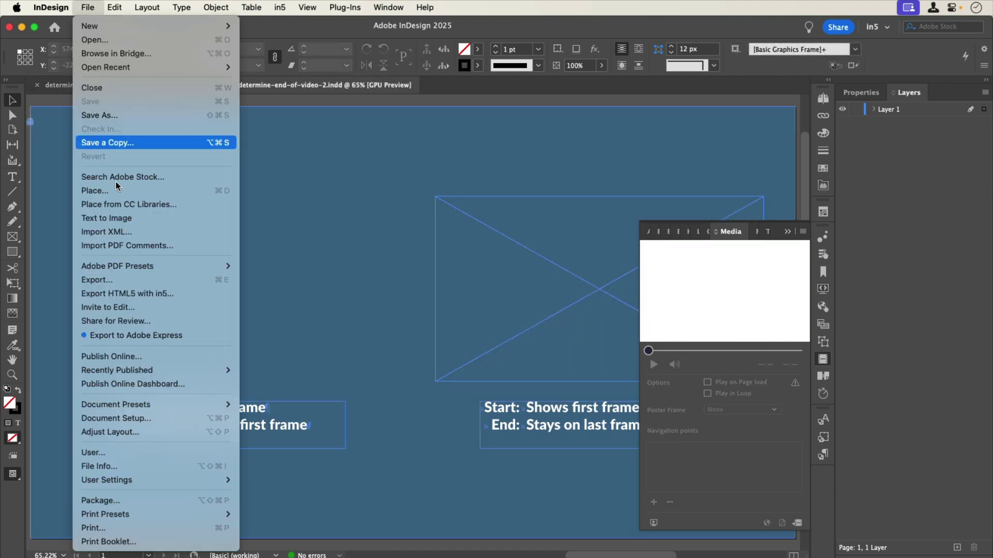
pyautogui.click(164, 191)
pyautogui.click(496, 165)
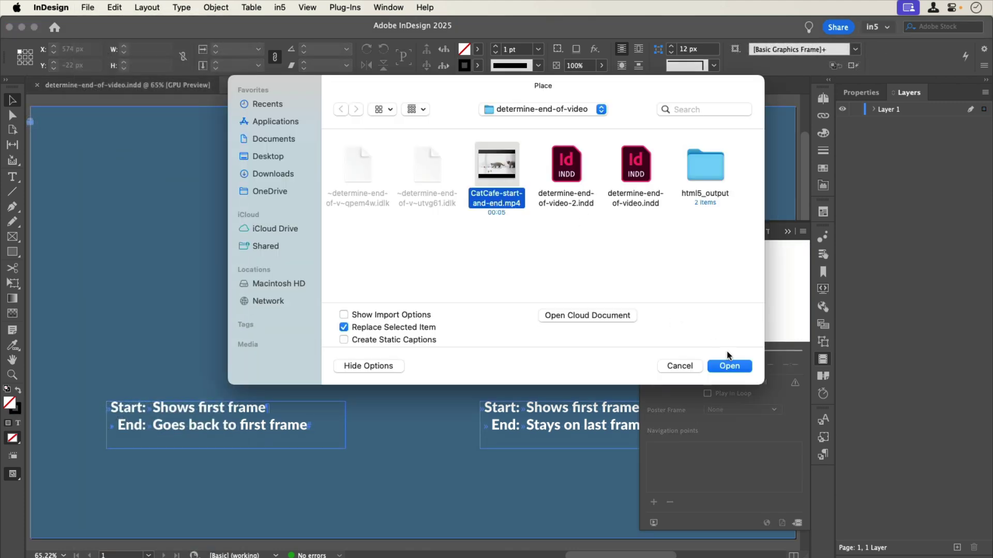
pyautogui.click(730, 365)
pyautogui.click(87, 203)
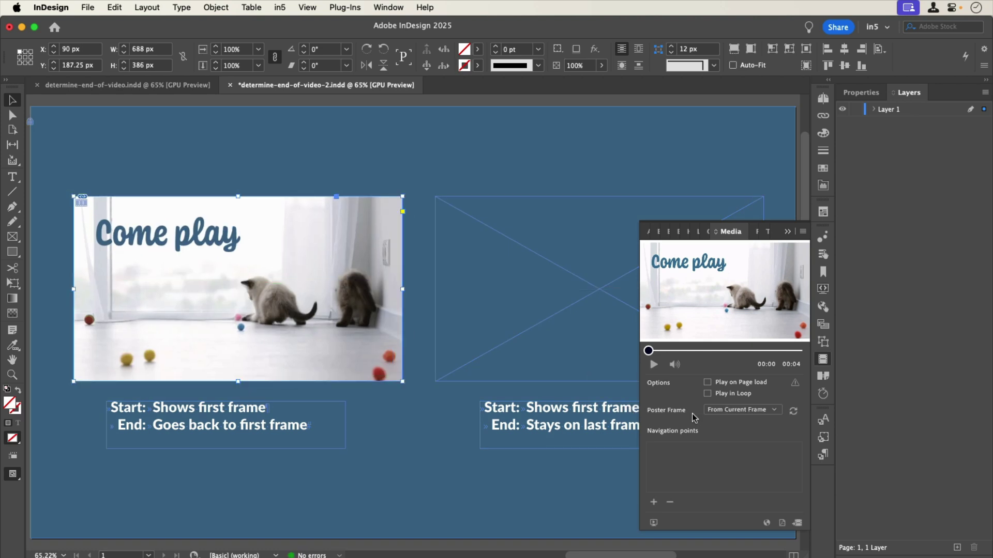
# Place CatCafe-start-and-end.mp4 into the right placeholder frame, keeping its poster frame at None
pyautogui.click(504, 256)
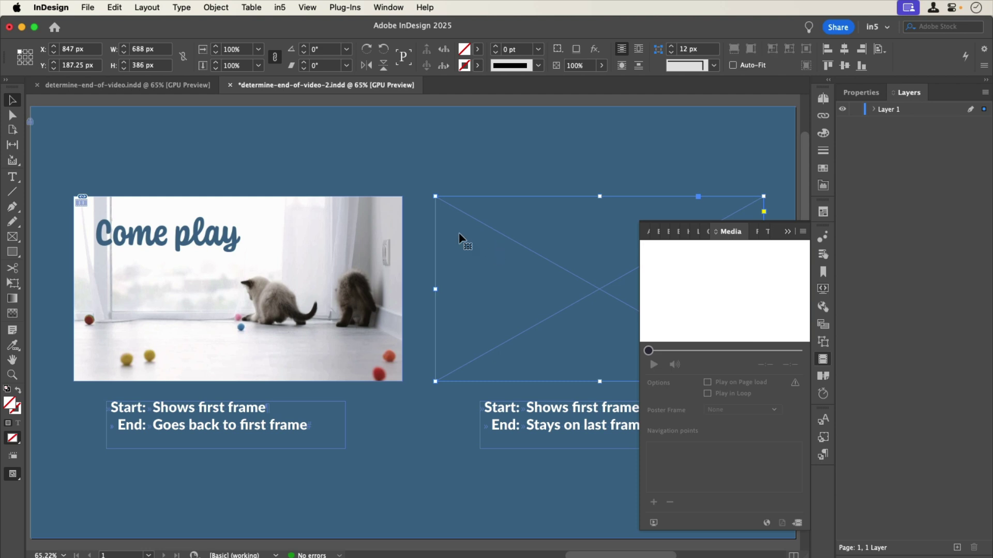
pyautogui.click(87, 7)
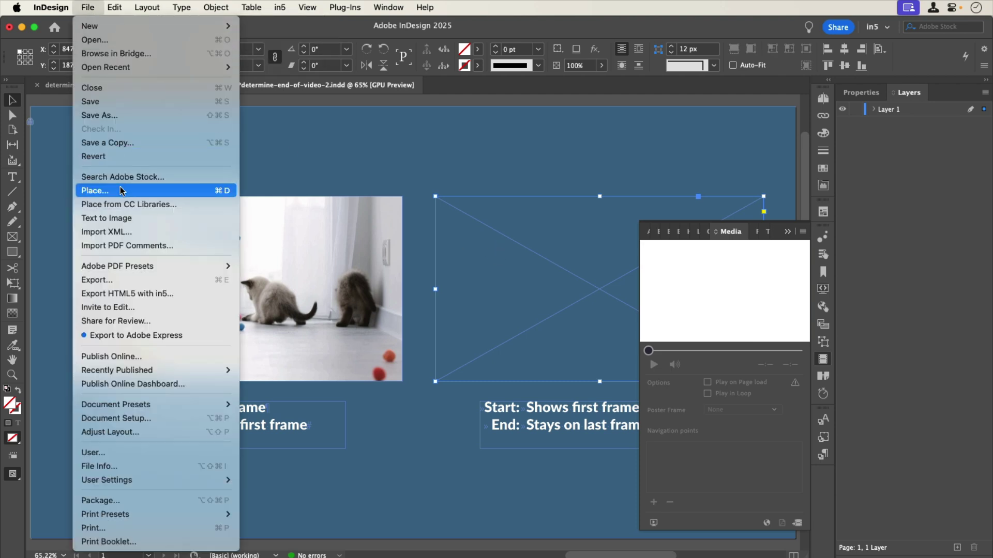
pyautogui.click(94, 190)
pyautogui.click(495, 175)
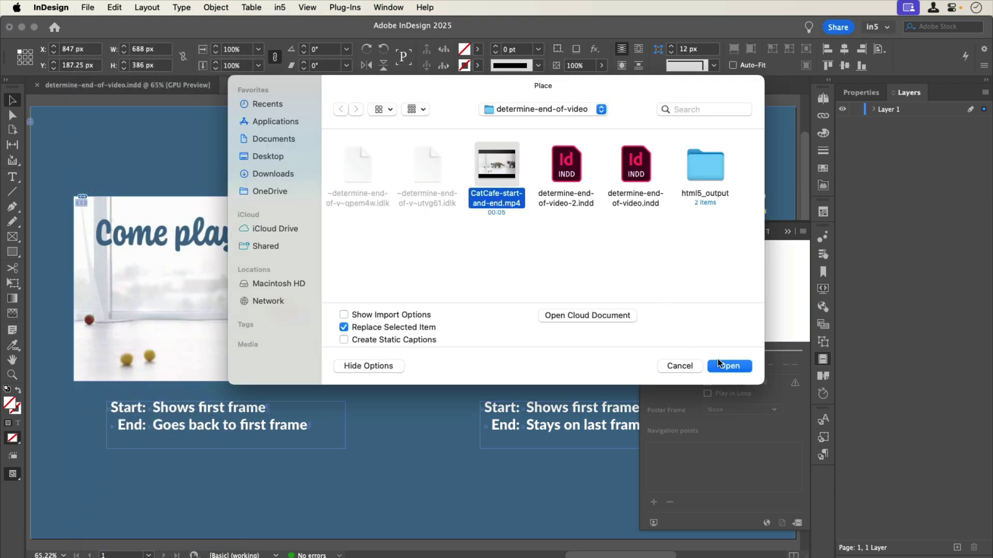
pyautogui.press('Return')
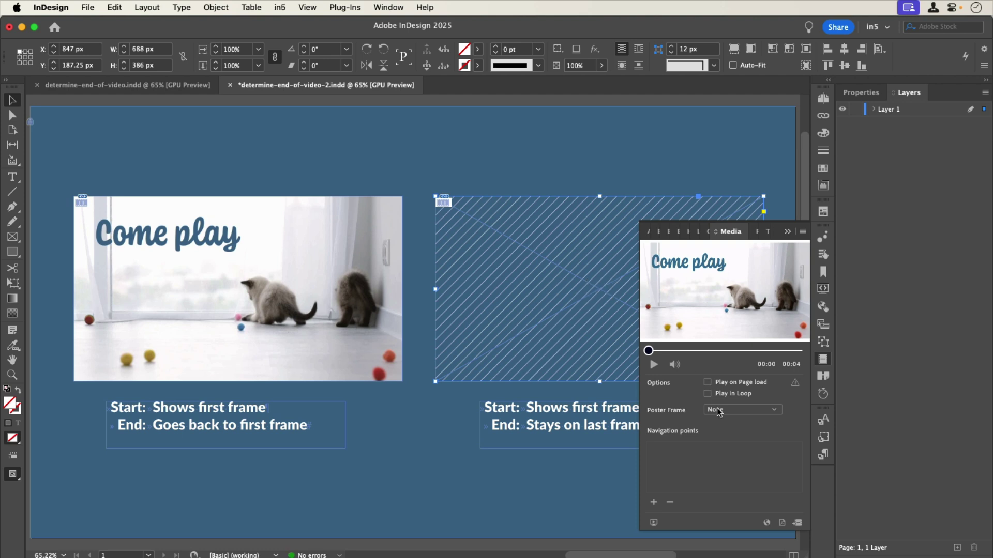
pyautogui.click(761, 411)
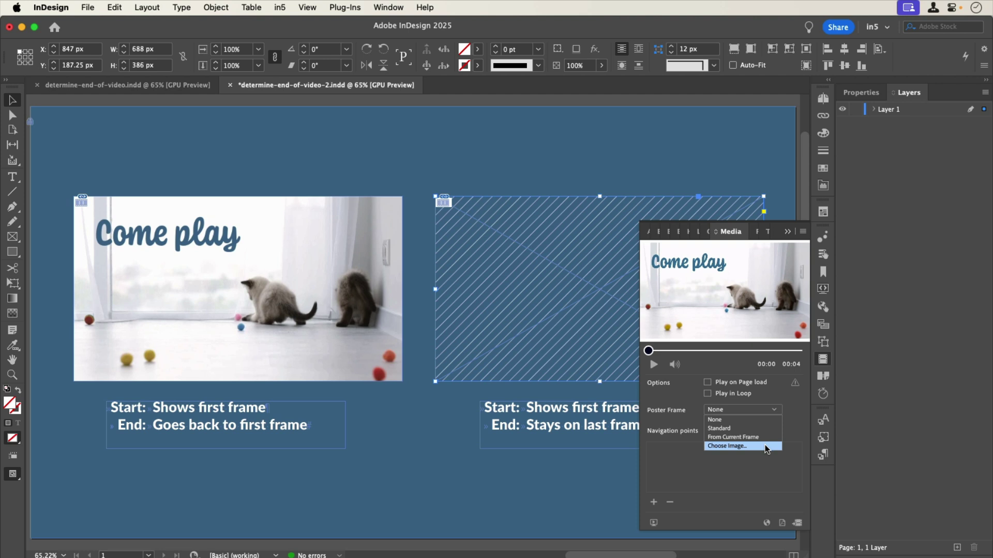
pyautogui.click(766, 404)
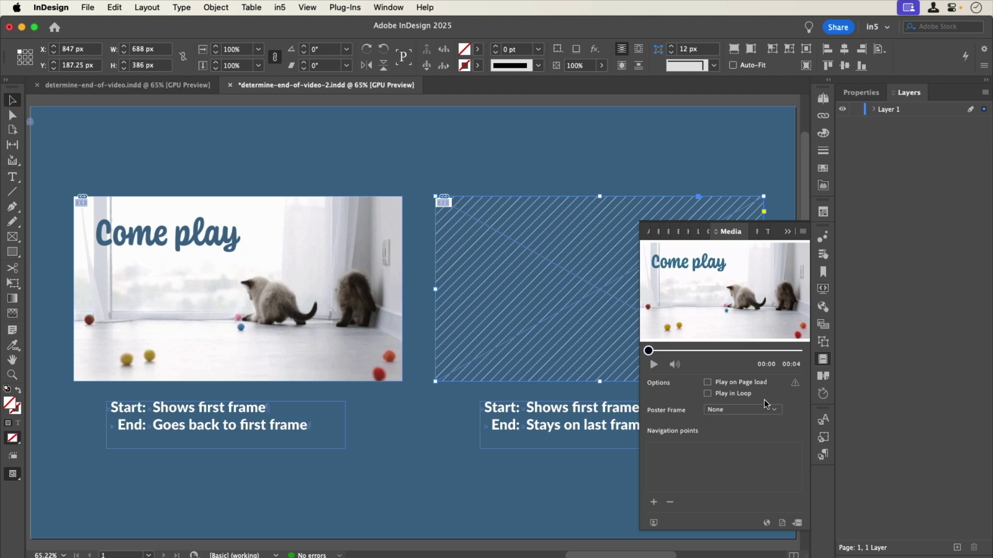
# Back in the first document, open in5 Video Settings and check the right video has Auto Rewind off
pyautogui.press('super+grave')
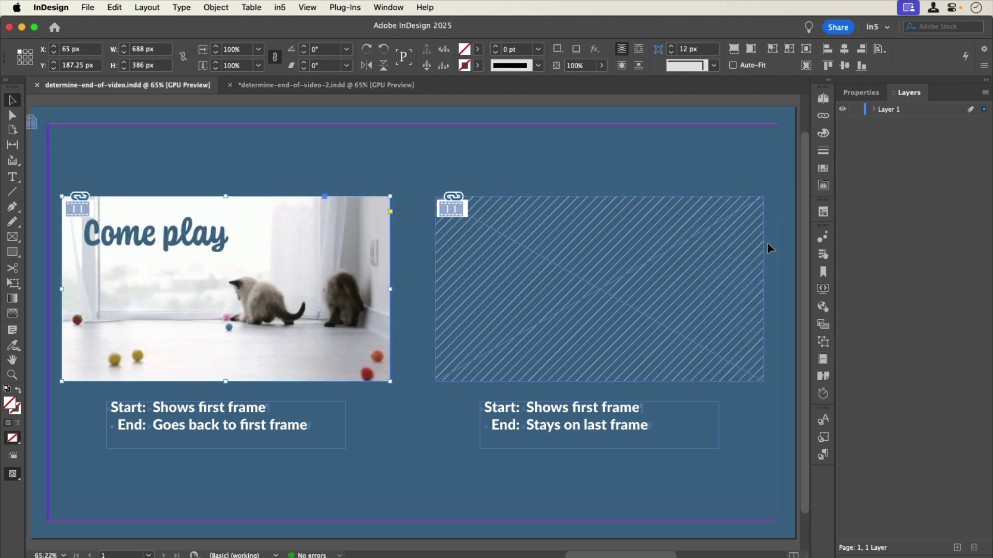
pyautogui.click(283, 8)
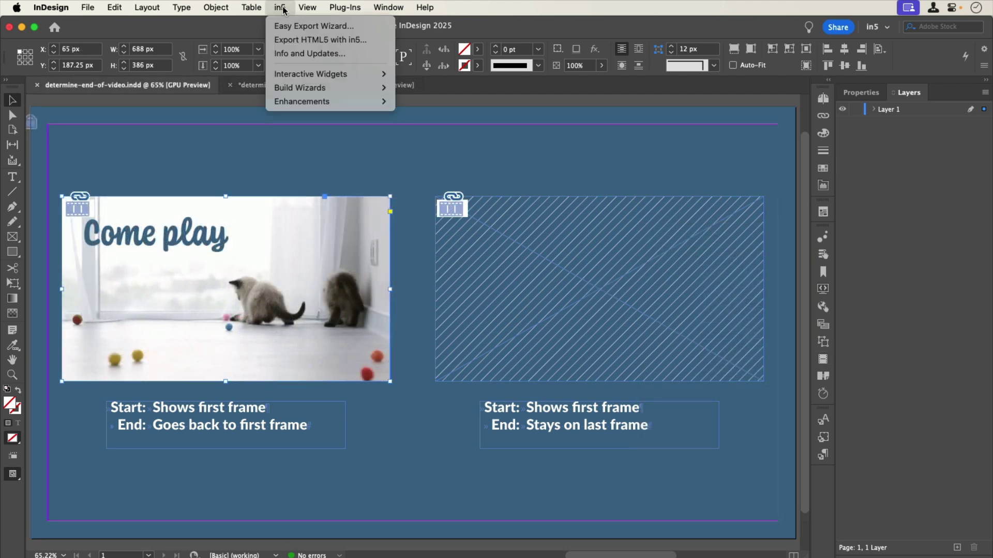
pyautogui.moveTo(331, 74)
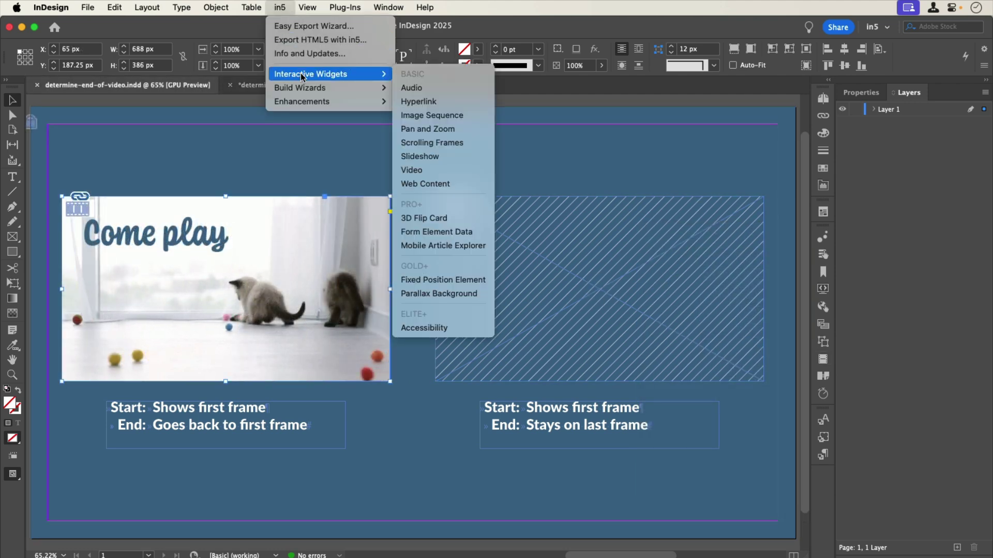
pyautogui.click(440, 170)
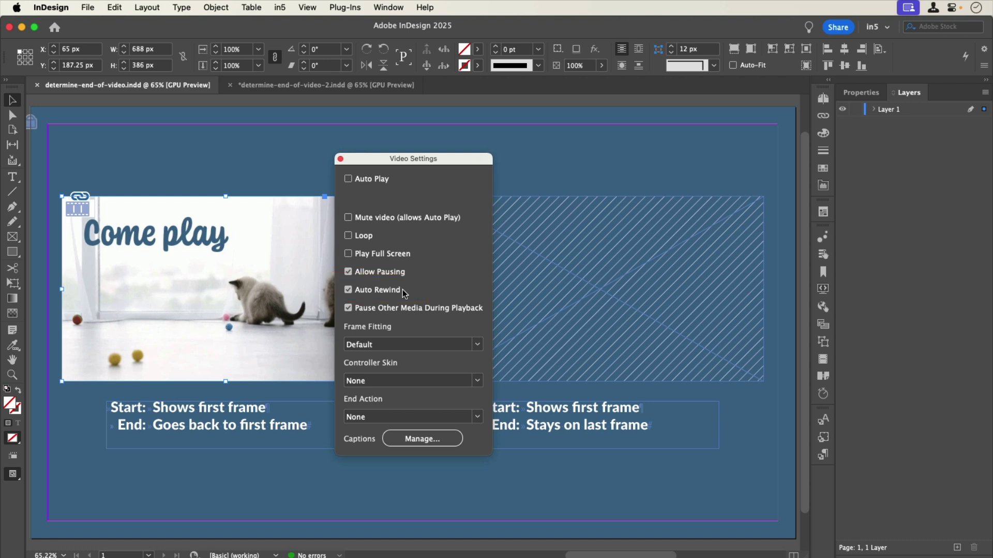
pyautogui.click(518, 290)
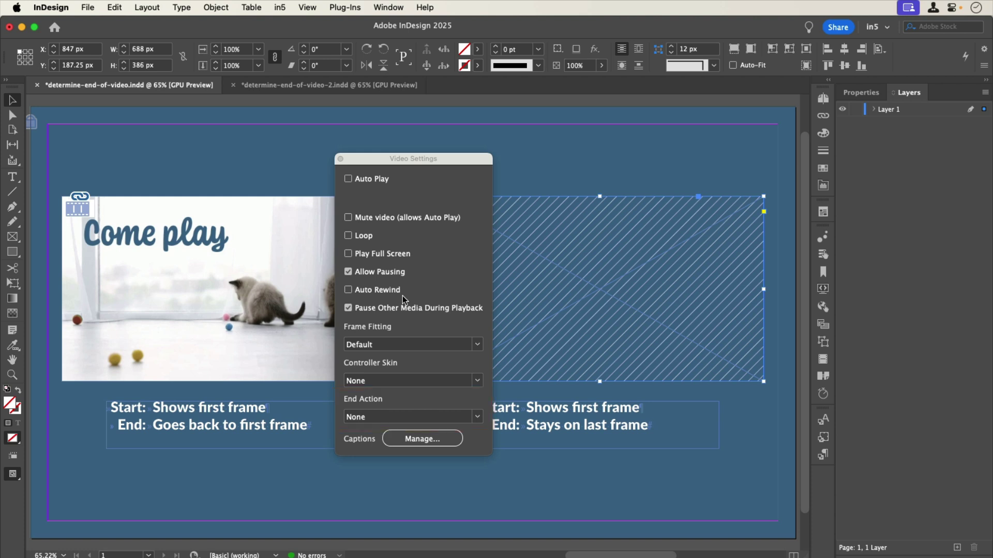
# Close Video Settings, save the document, and export it with in5's Export HTML5
pyautogui.click(339, 158)
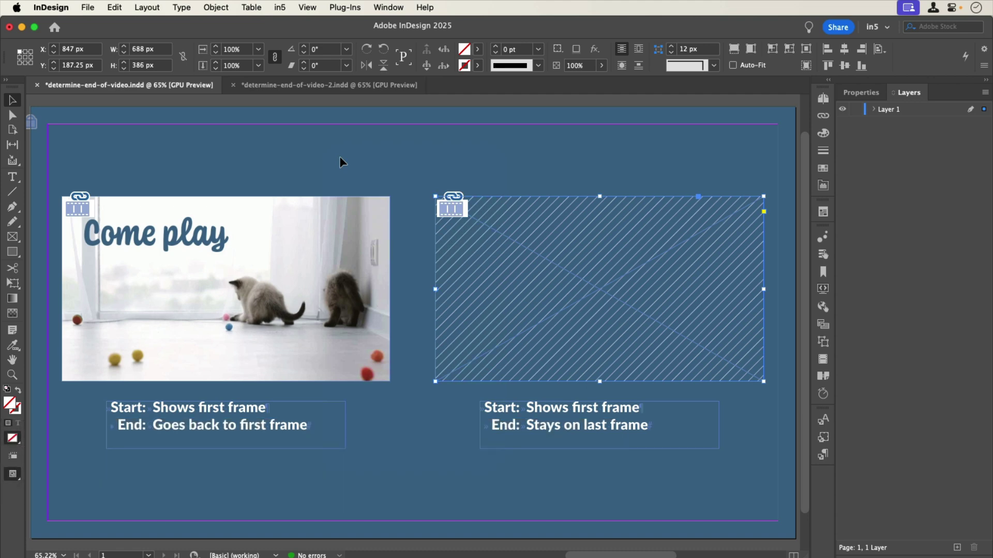
pyautogui.press('super+s')
pyautogui.click(280, 8)
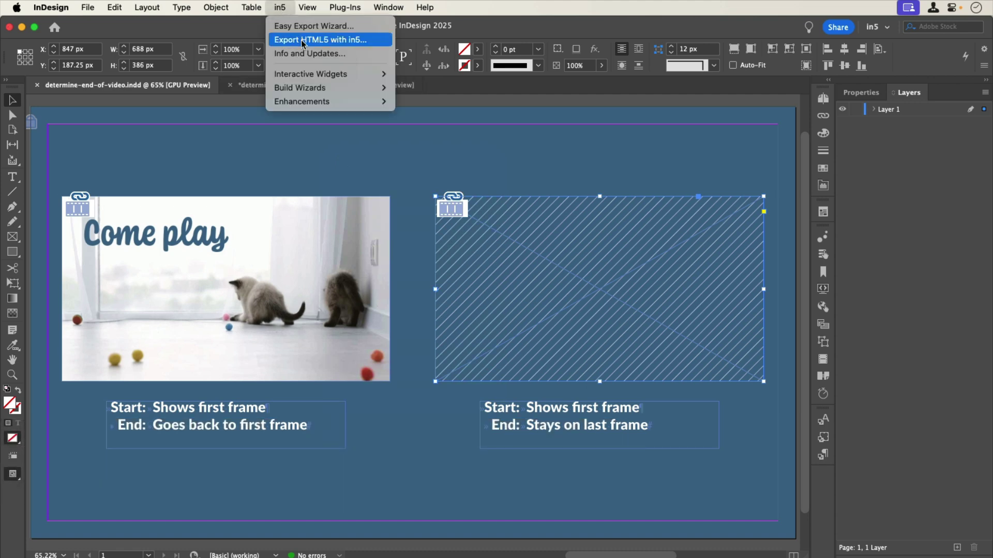
pyautogui.click(302, 42)
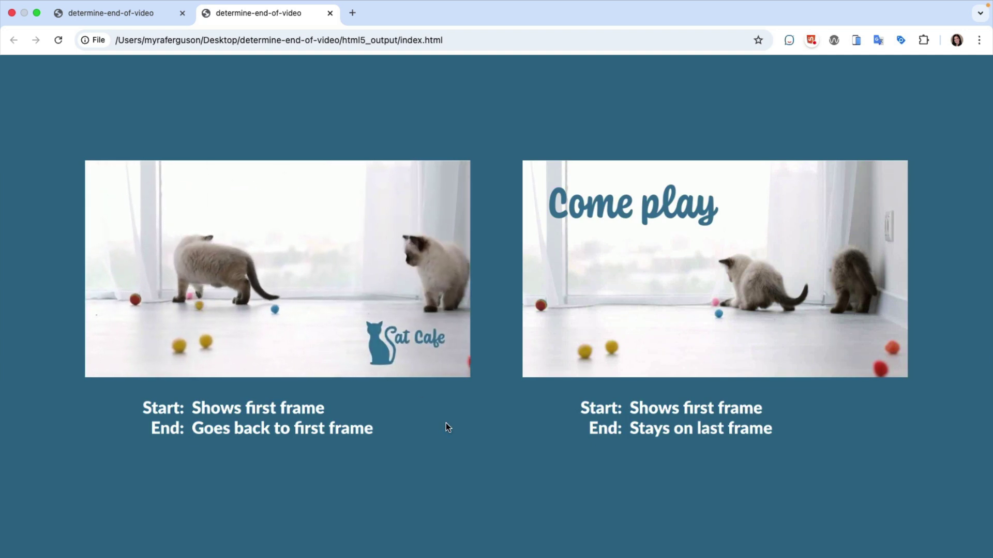
# Play the right kitten video while the left one sits rewound on its first frame
pyautogui.click(535, 353)
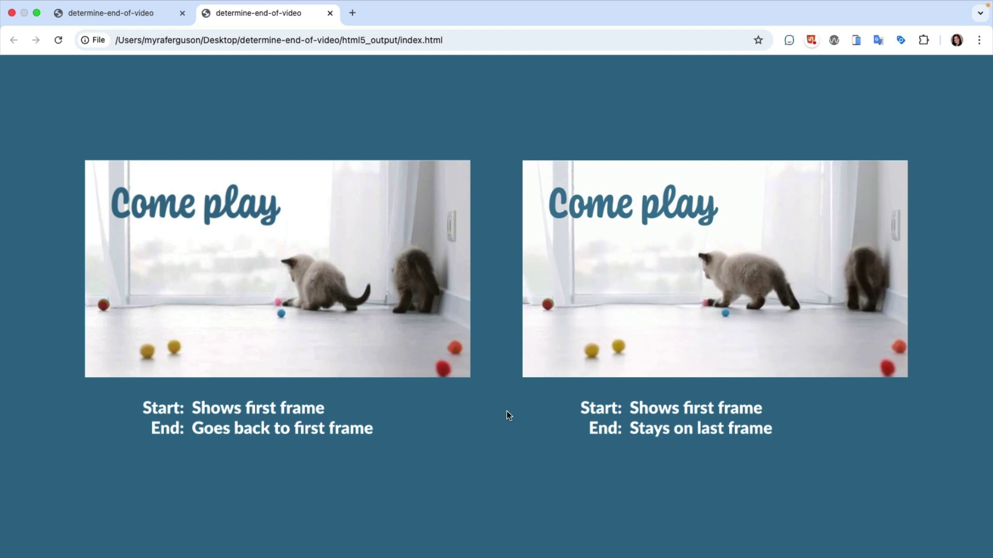